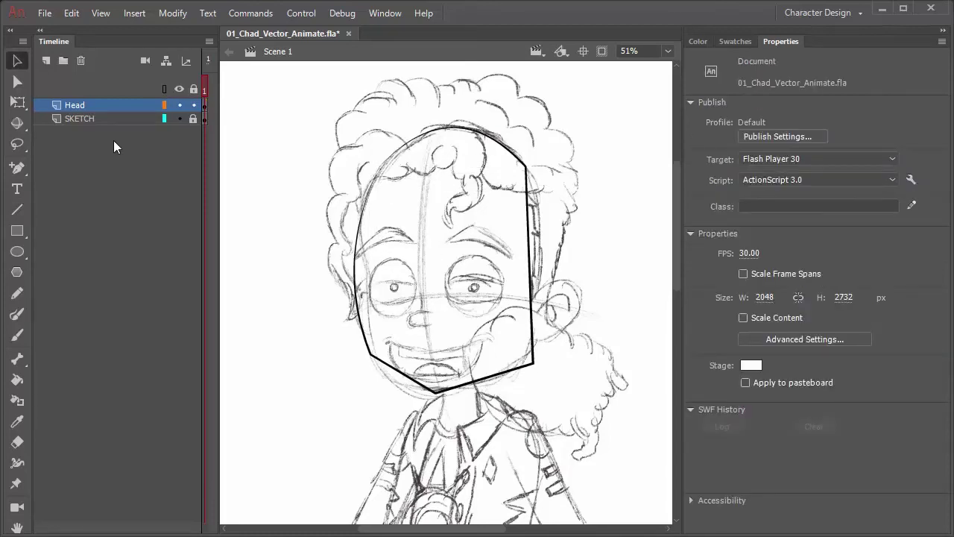
# In the intro clip, select and deselect a stroke, then draw a short line near the sketched hand
pyautogui.moveTo(579, 494); pyautogui.dragTo(418, 394)
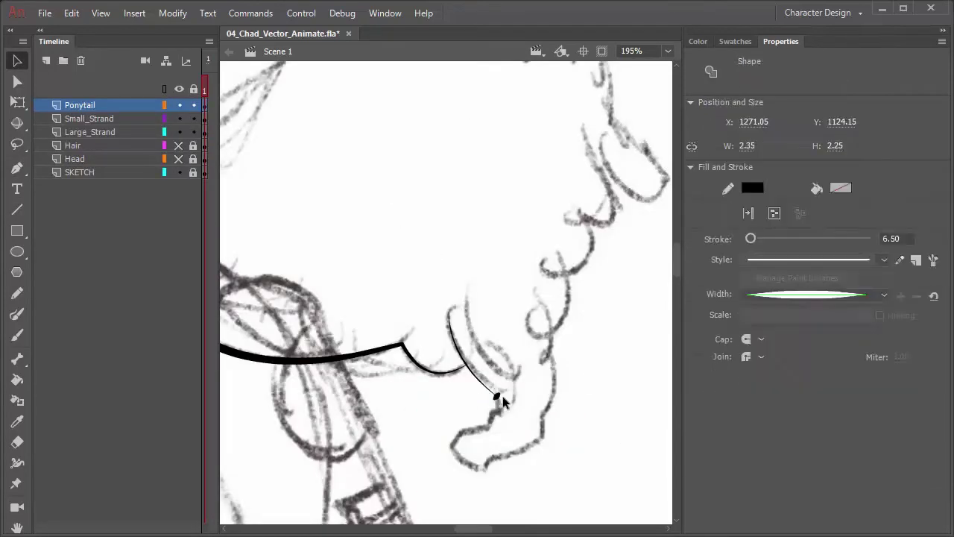
pyautogui.click(544, 394)
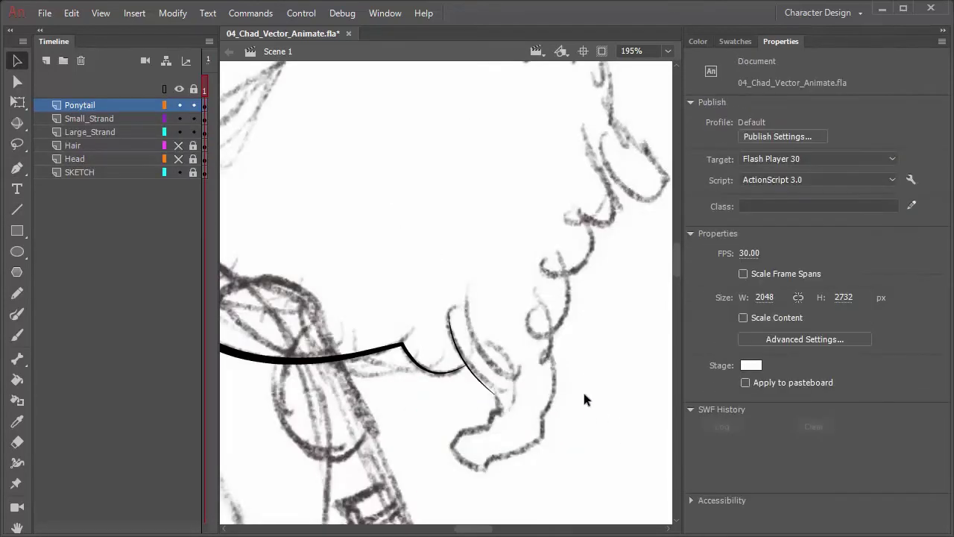
pyautogui.press('n')
pyautogui.moveTo(495, 393)
pyautogui.mouseDown()
pyautogui.moveTo(496, 412)
pyautogui.moveTo(456, 431)
pyautogui.mouseUp()
pyautogui.press('v')
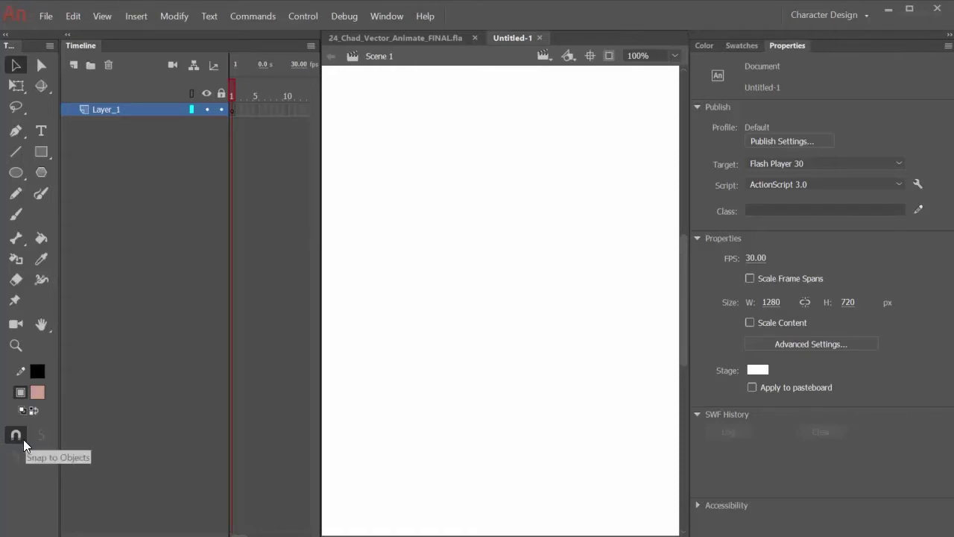
# Switch off the Snap to Objects magnet and make the Tools panel narrower
pyautogui.click(18, 438)
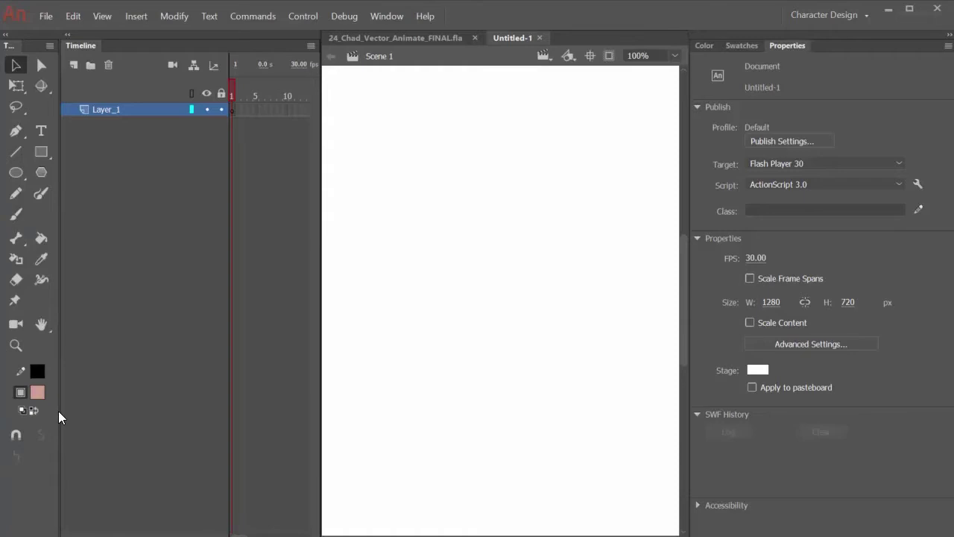
pyautogui.moveTo(58, 411)
pyautogui.mouseDown()
pyautogui.moveTo(21, 417)
pyautogui.moveTo(58, 421)
pyautogui.mouseUp()
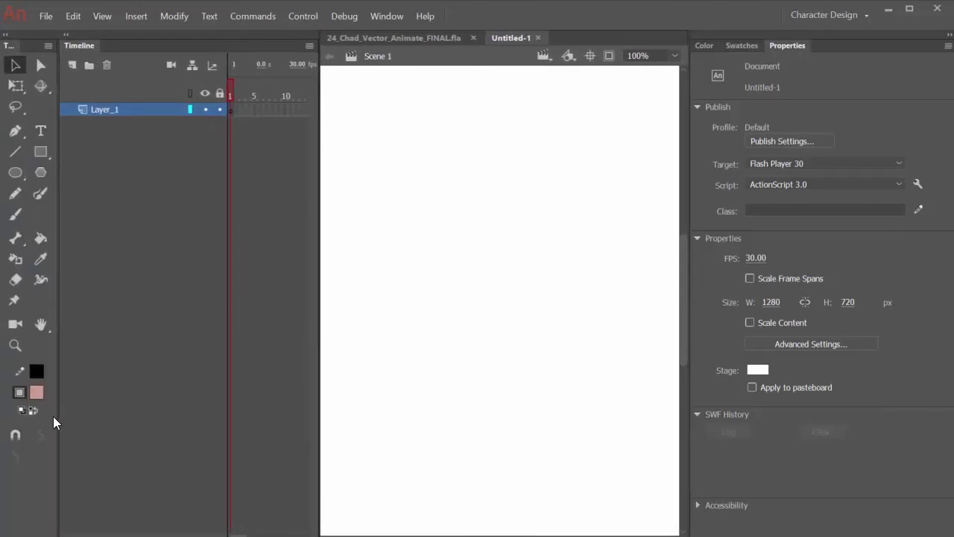
# Narrow the Tools panel further, then draw four straight Line tool segments forming an open zig-zag from the upper left
pyautogui.moveTo(55, 417); pyautogui.dragTo(52, 416)
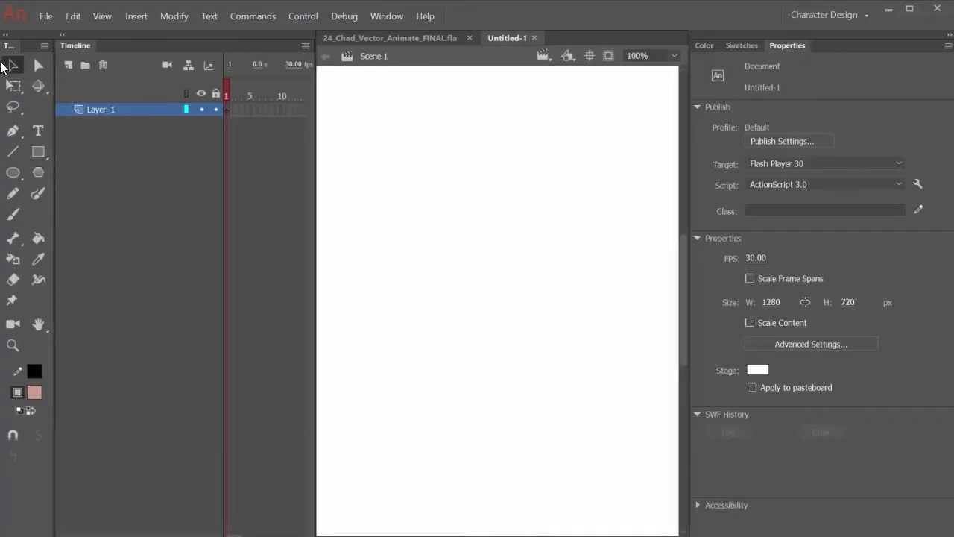
pyautogui.click(15, 151)
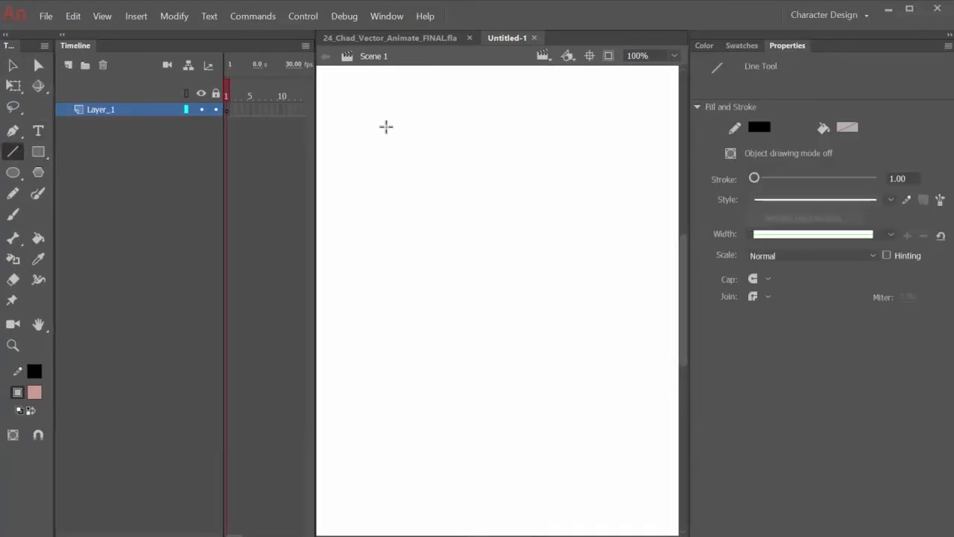
pyautogui.moveTo(386, 126)
pyautogui.mouseDown()
pyautogui.moveTo(411, 169)
pyautogui.moveTo(432, 271)
pyautogui.moveTo(561, 176)
pyautogui.moveTo(578, 304)
pyautogui.moveTo(525, 390)
pyautogui.mouseUp()
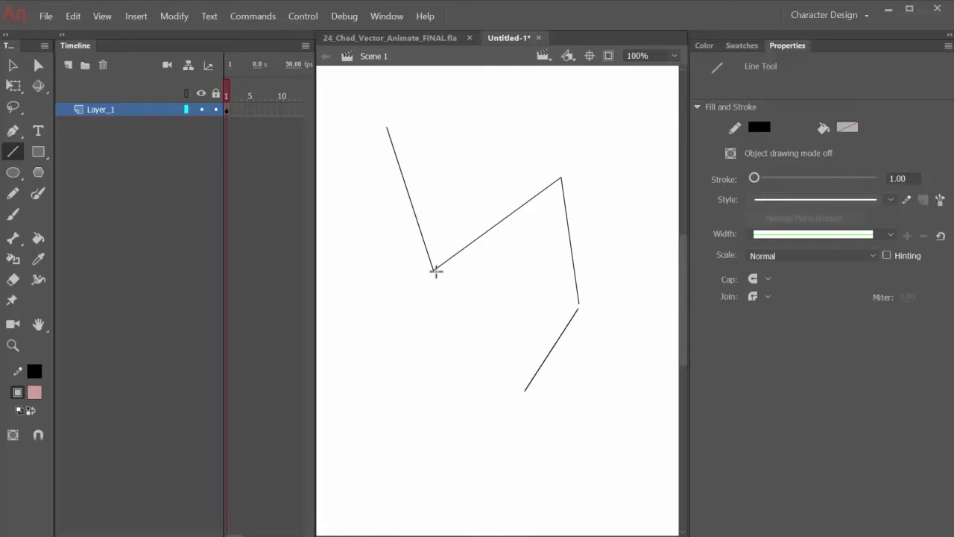
pyautogui.moveTo(435, 271); pyautogui.dragTo(488, 376)
pyautogui.moveTo(492, 378); pyautogui.dragTo(367, 441)
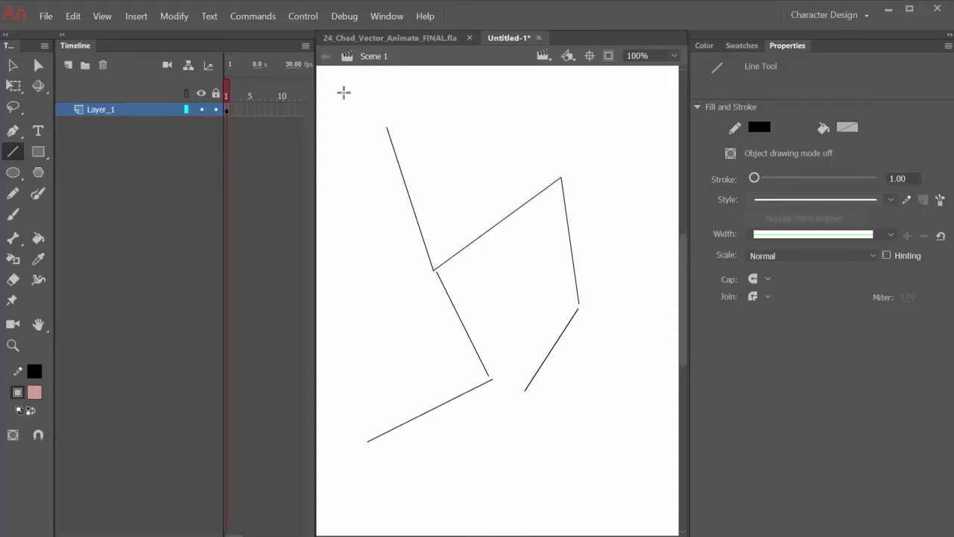
pyautogui.moveTo(388, 127); pyautogui.dragTo(559, 95)
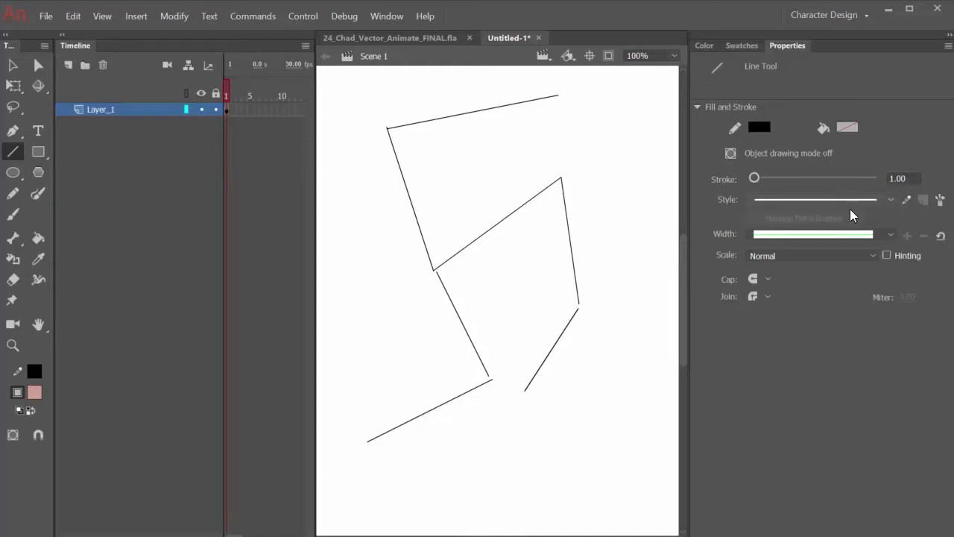
# Choose the tapered width profile and draw three tapered lines rising up the right side
pyautogui.click(849, 233)
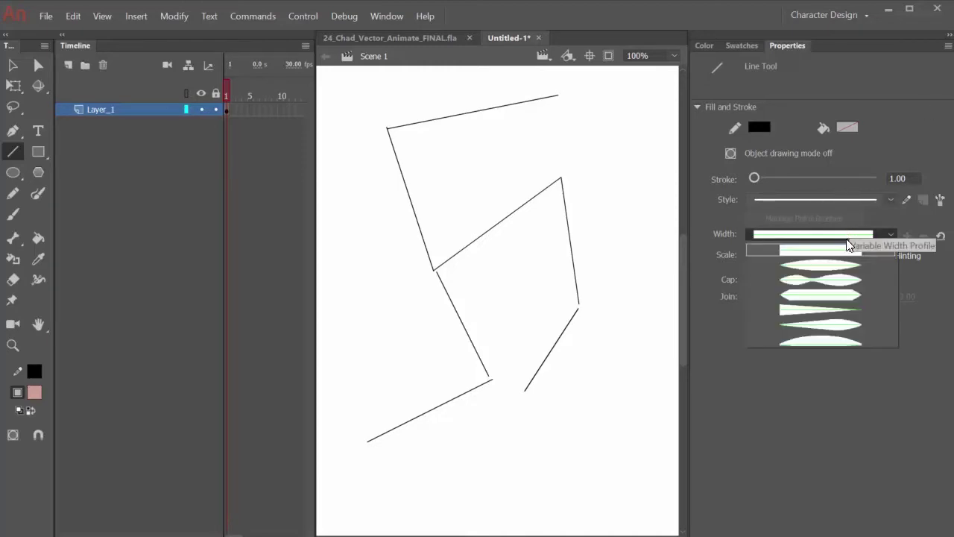
pyautogui.click(833, 273)
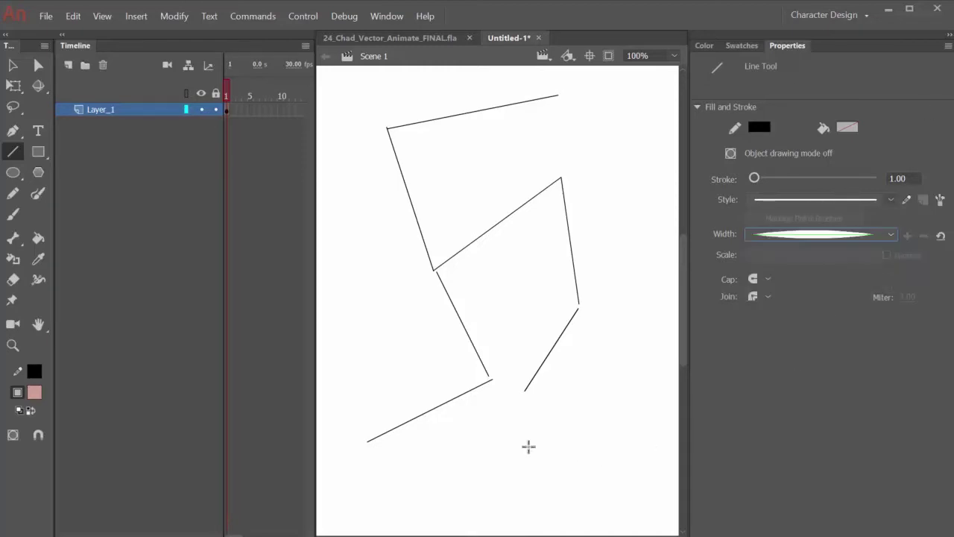
pyautogui.moveTo(449, 476)
pyautogui.mouseDown()
pyautogui.moveTo(611, 432)
pyautogui.moveTo(638, 306)
pyautogui.mouseUp()
pyautogui.moveTo(638, 306); pyautogui.dragTo(623, 189)
pyautogui.moveTo(623, 189); pyautogui.dragTo(607, 119)
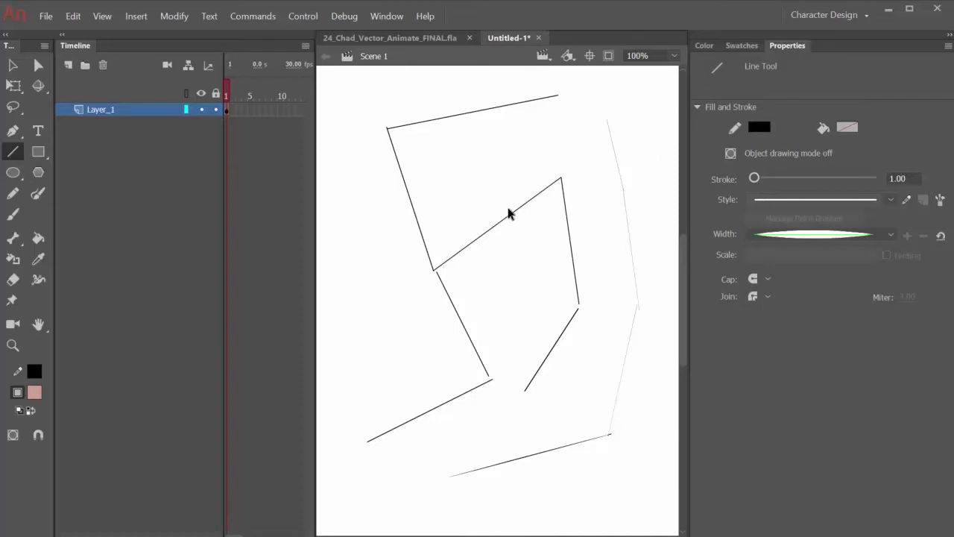
# Select all strokes with Ctrl+A and delete them
pyautogui.hotkey('ctrl', 'a')
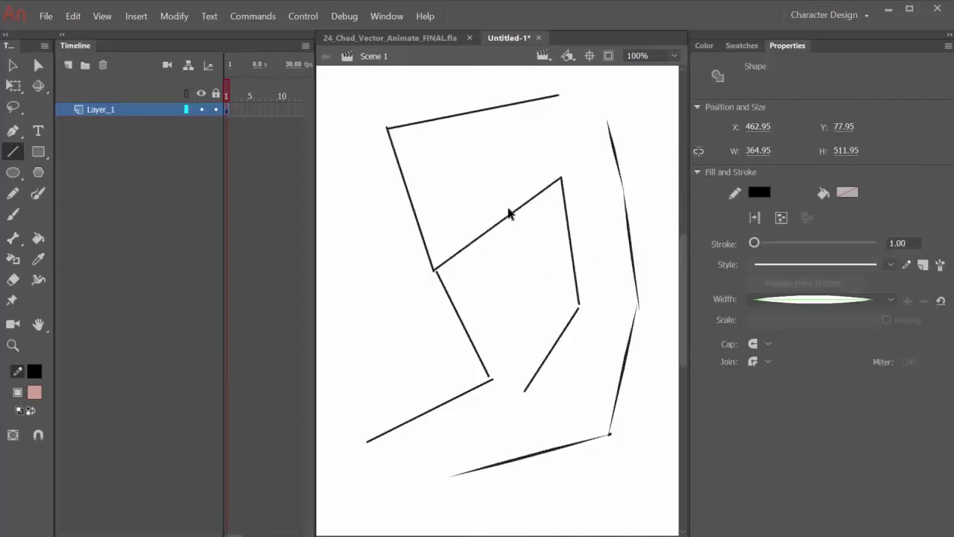
pyautogui.press('Delete')
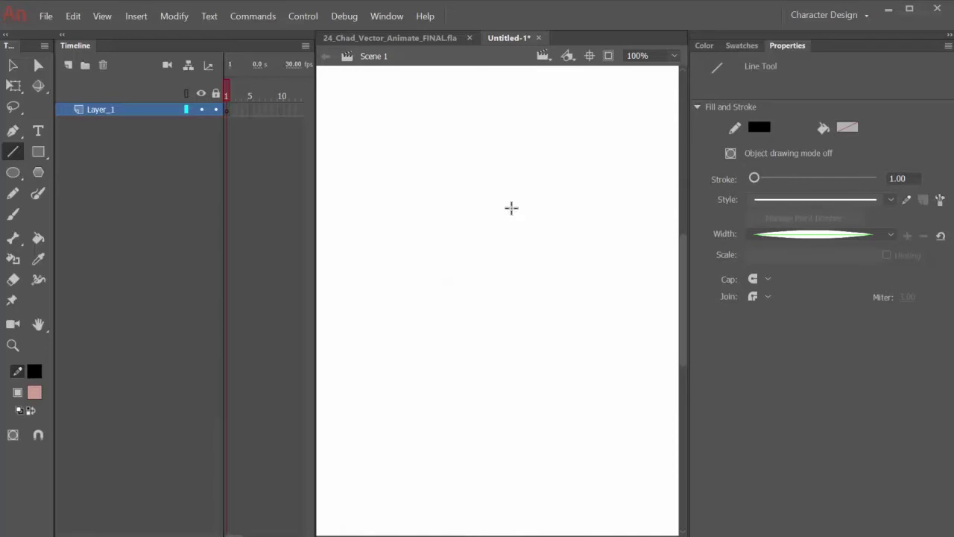
# Enable Snap to Objects and draw the first three connected tapered lines from the upper left
pyautogui.click(37, 436)
pyautogui.moveTo(370, 114); pyautogui.dragTo(451, 305)
pyautogui.moveTo(451, 304); pyautogui.dragTo(565, 190)
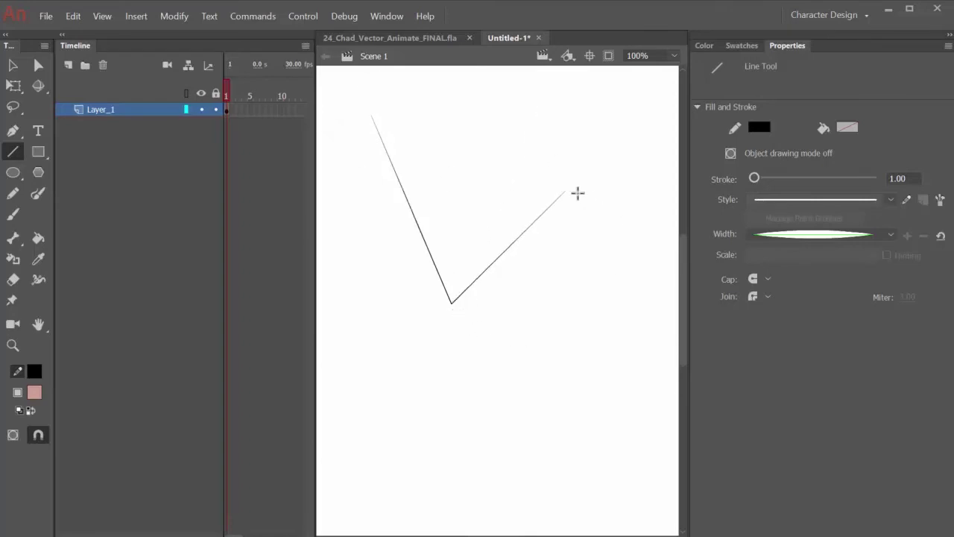
pyautogui.moveTo(567, 190)
pyautogui.mouseDown()
pyautogui.moveTo(620, 231)
pyautogui.moveTo(536, 383)
pyautogui.mouseUp()
# Continue the outline down the right, around the bottom and left, closing on the first line's top
pyautogui.moveTo(536, 383); pyautogui.dragTo(634, 419)
pyautogui.moveTo(634, 419); pyautogui.dragTo(554, 507)
pyautogui.moveTo(554, 507); pyautogui.dragTo(436, 374)
pyautogui.moveTo(436, 374)
pyautogui.mouseDown()
pyautogui.moveTo(491, 317)
pyautogui.moveTo(411, 335)
pyautogui.moveTo(350, 254)
pyautogui.mouseUp()
pyautogui.moveTo(349, 253); pyautogui.dragTo(371, 118)
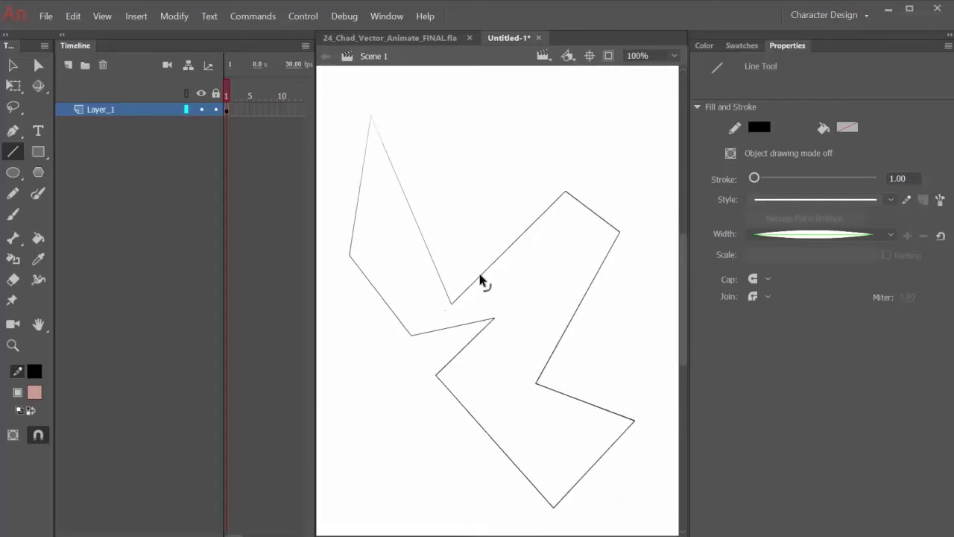
# Zoom in and draw a short test line near the diagonal, then undo it
pyautogui.scroll(5, 483, 284)
pyautogui.scroll(1, 556, 339)
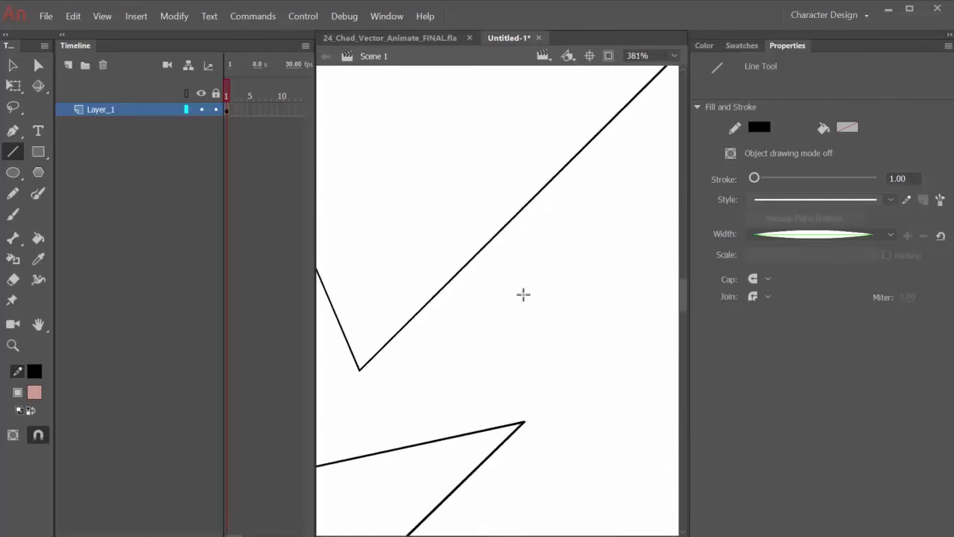
pyautogui.moveTo(475, 280); pyautogui.dragTo(504, 298)
pyautogui.hotkey('ctrl', 'z')
# Draw short snapped strokes branching off the diagonal into a small zig-zag, undoing one segment and redrawing it
pyautogui.moveTo(452, 276)
pyautogui.mouseDown()
pyautogui.moveTo(511, 335)
pyautogui.moveTo(538, 328)
pyautogui.moveTo(482, 323)
pyautogui.moveTo(524, 332)
pyautogui.moveTo(553, 284)
pyautogui.mouseUp()
pyautogui.moveTo(553, 284); pyautogui.dragTo(553, 320)
pyautogui.moveTo(553, 320)
pyautogui.mouseDown()
pyautogui.moveTo(536, 337)
pyautogui.moveTo(564, 330)
pyautogui.moveTo(555, 349)
pyautogui.moveTo(560, 328)
pyautogui.moveTo(550, 345)
pyautogui.moveTo(566, 334)
pyautogui.mouseUp()
pyautogui.hotkey('ctrl', 'z')
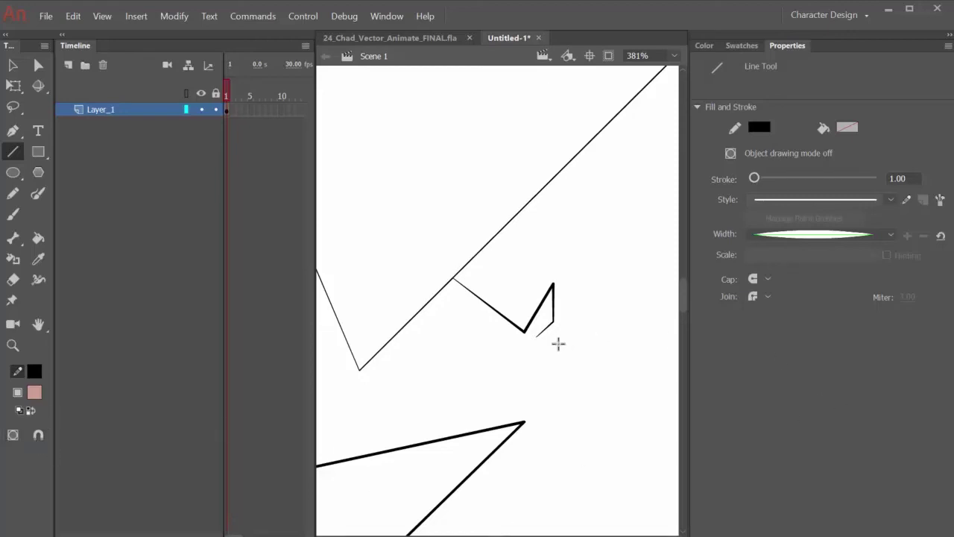
pyautogui.moveTo(537, 336); pyautogui.dragTo(574, 331)
# Switch to the Selection tool and drag the short stroke's endpoint onto the vertical stroke's lower end
pyautogui.press('v')
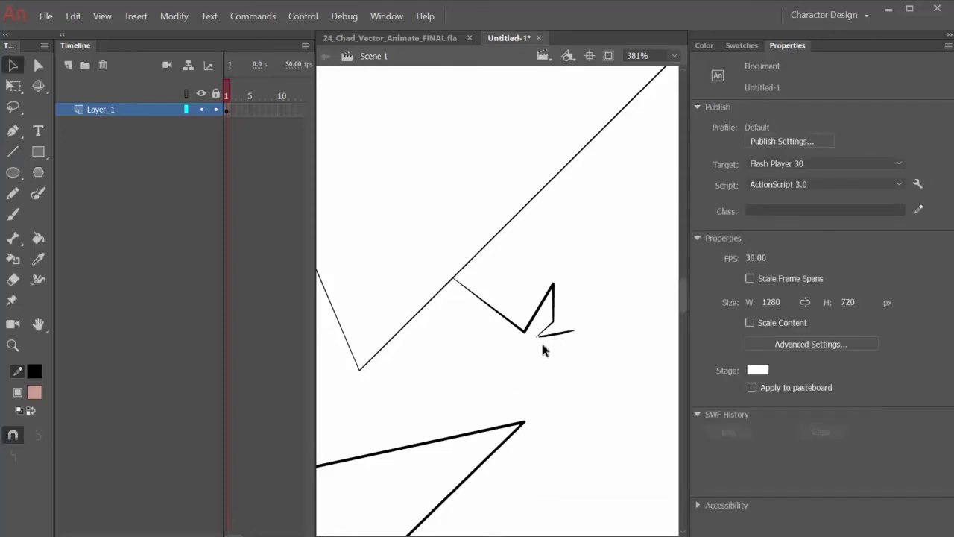
pyautogui.moveTo(543, 345); pyautogui.dragTo(538, 348)
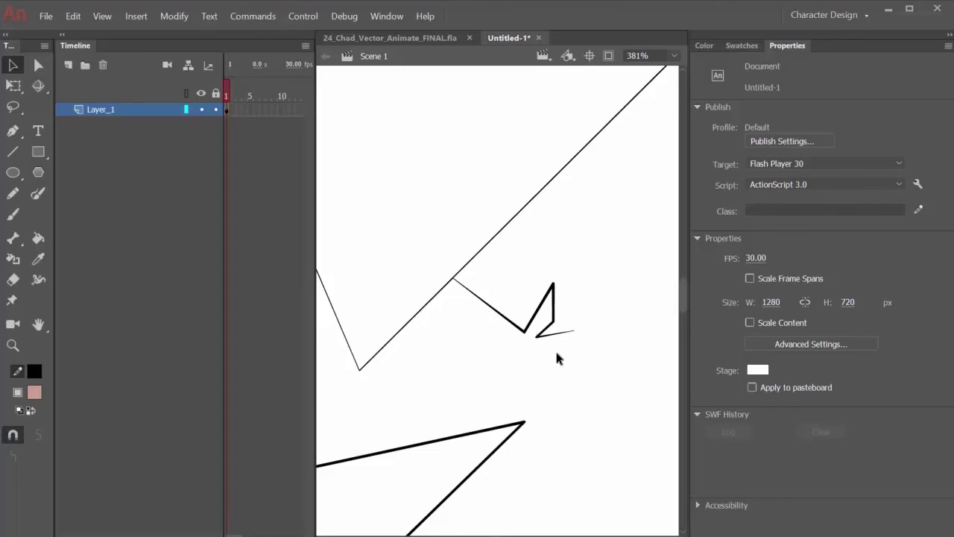